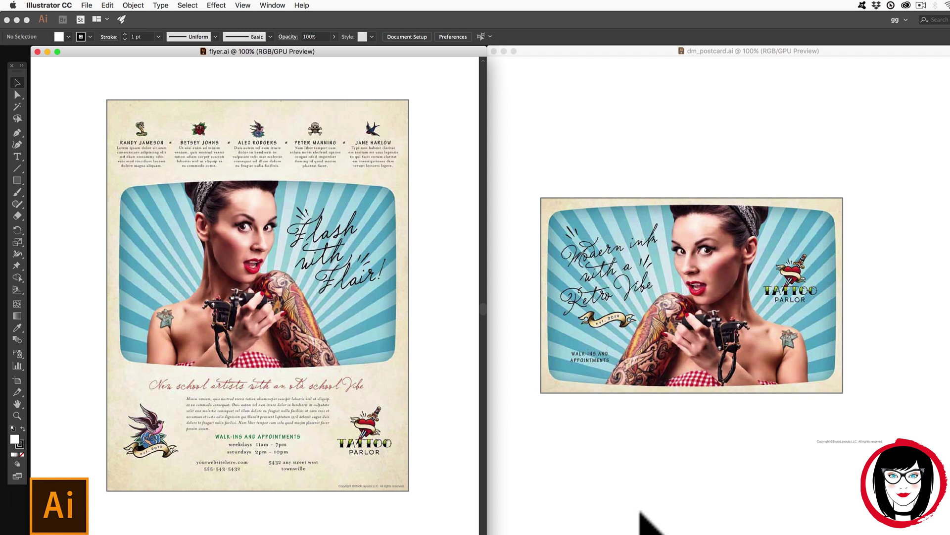
Switch between the flyer.ai and dm_postcard.ai windows, ending with dm_postcard.ai active
left_click(431, 323)
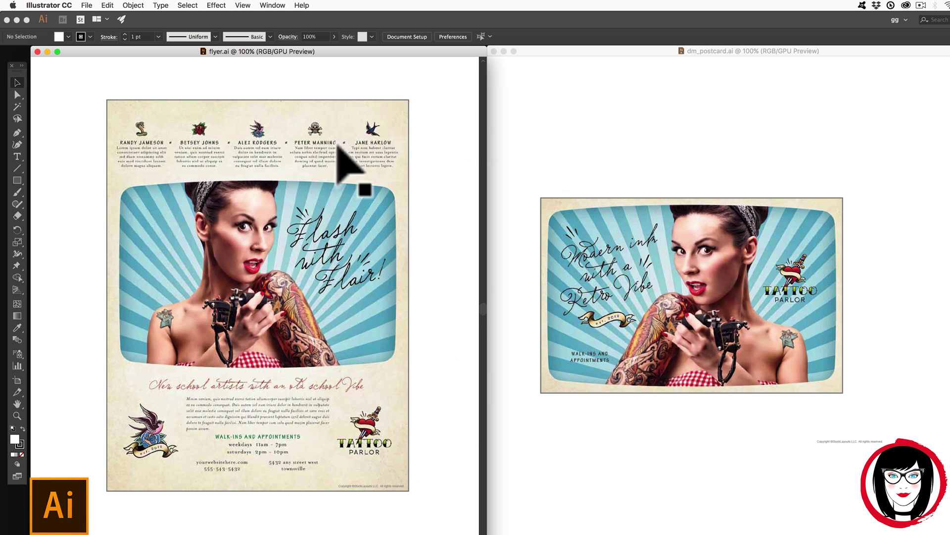
left_click(599, 479)
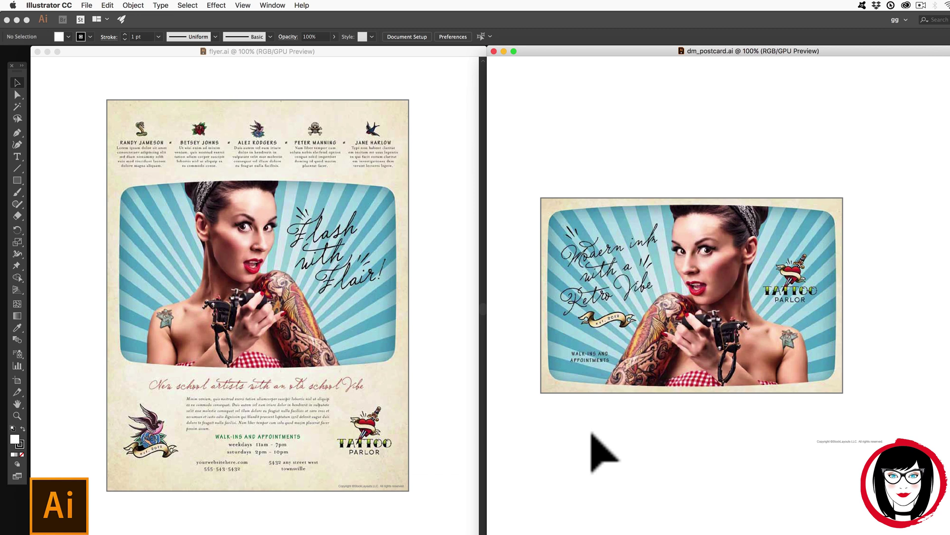
left_click(403, 295)
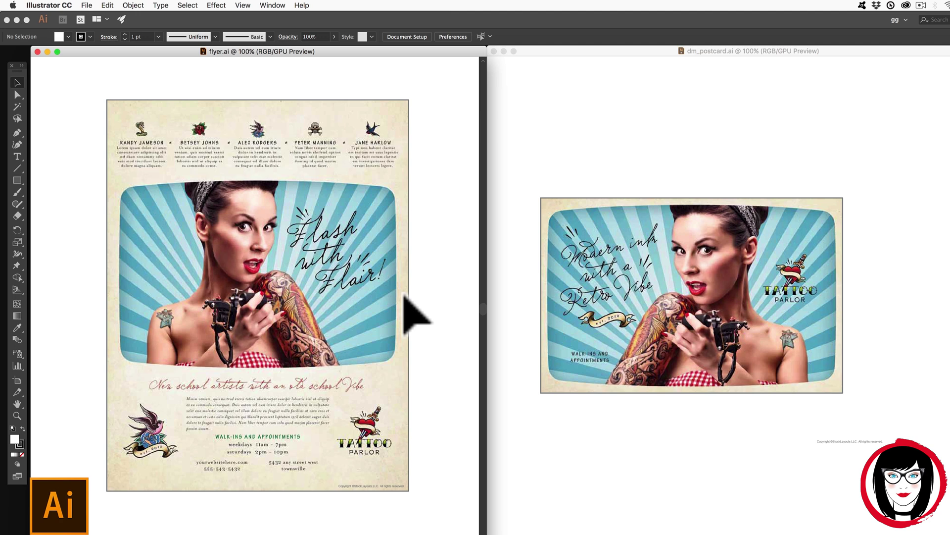
left_click(493, 280)
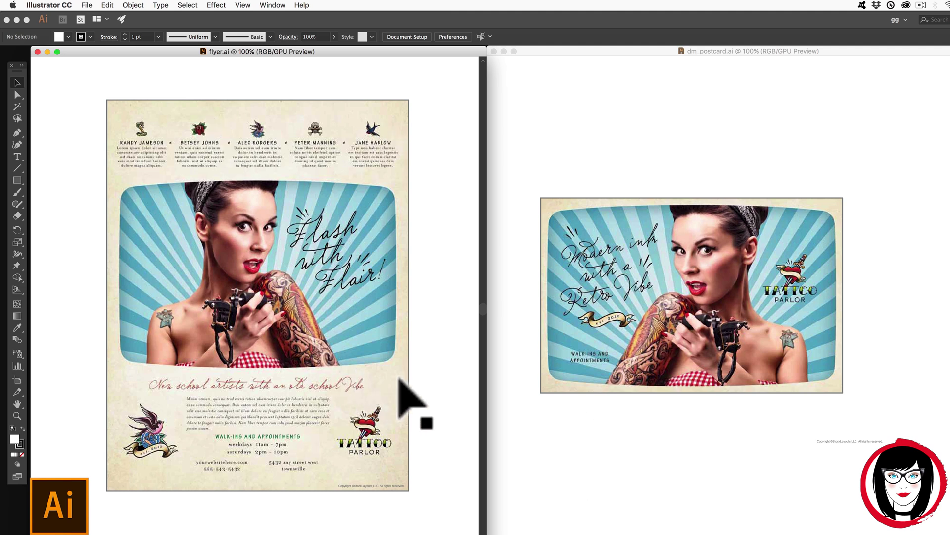
left_click(420, 393)
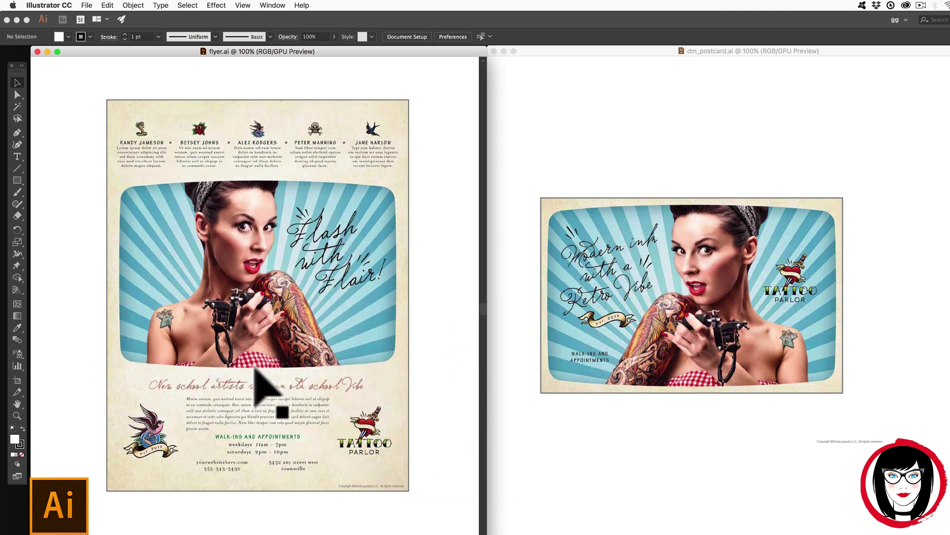
left_click(503, 253)
left_click(450, 262)
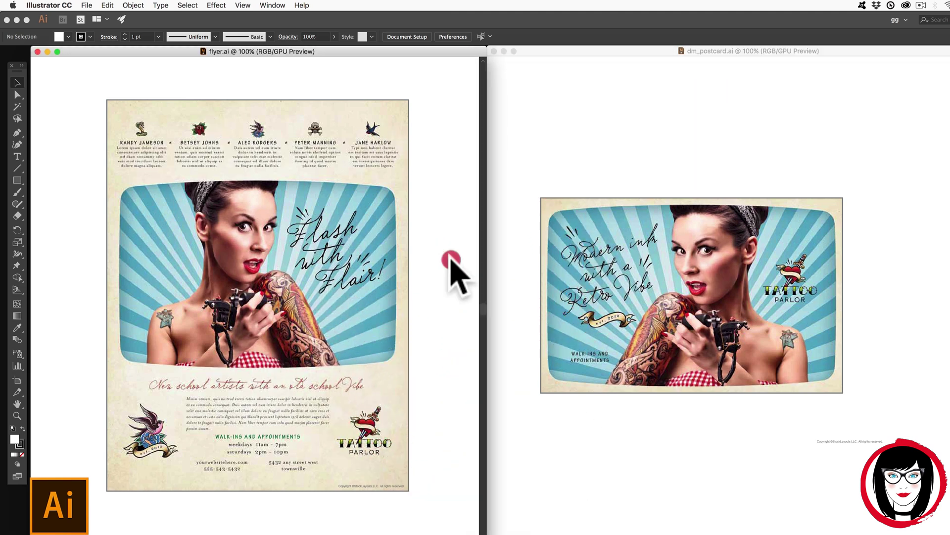
left_click(498, 250)
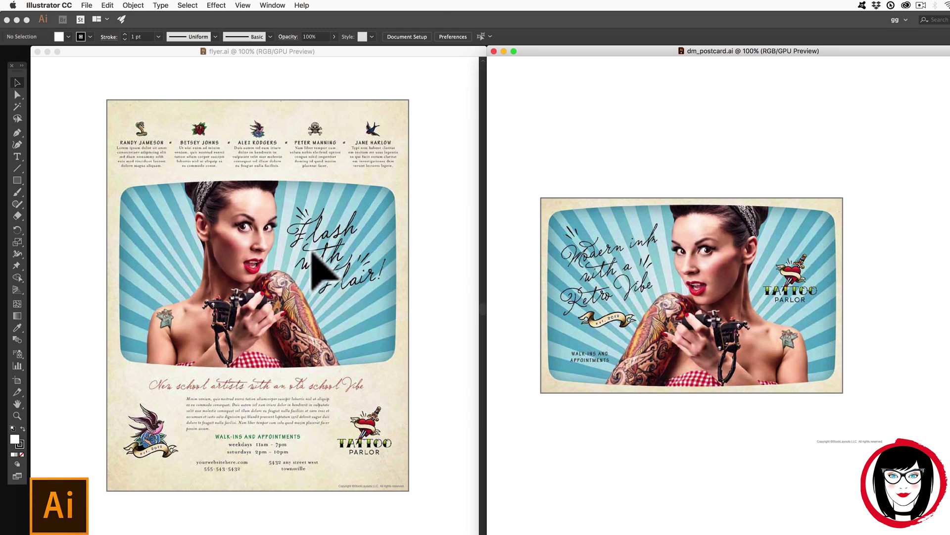
left_click(257, 346)
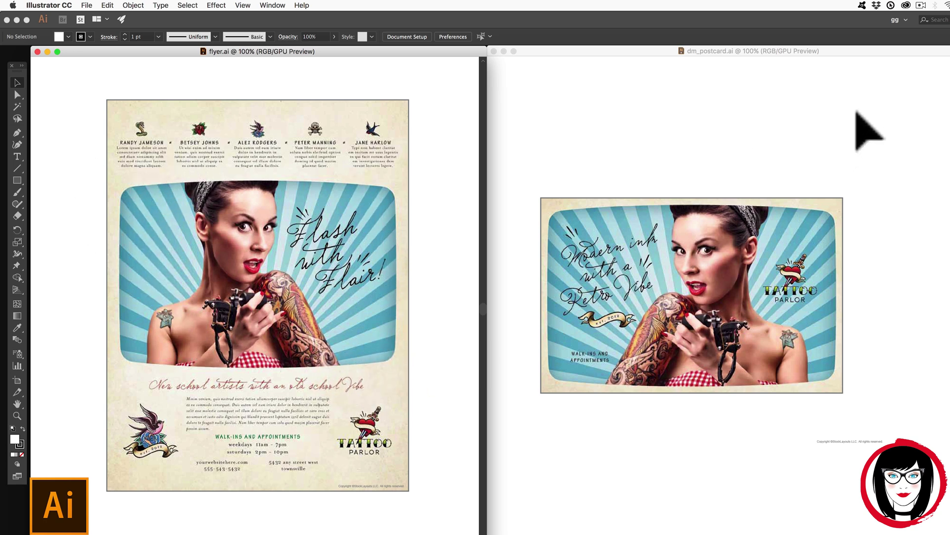
left_click(431, 333)
left_click(381, 68)
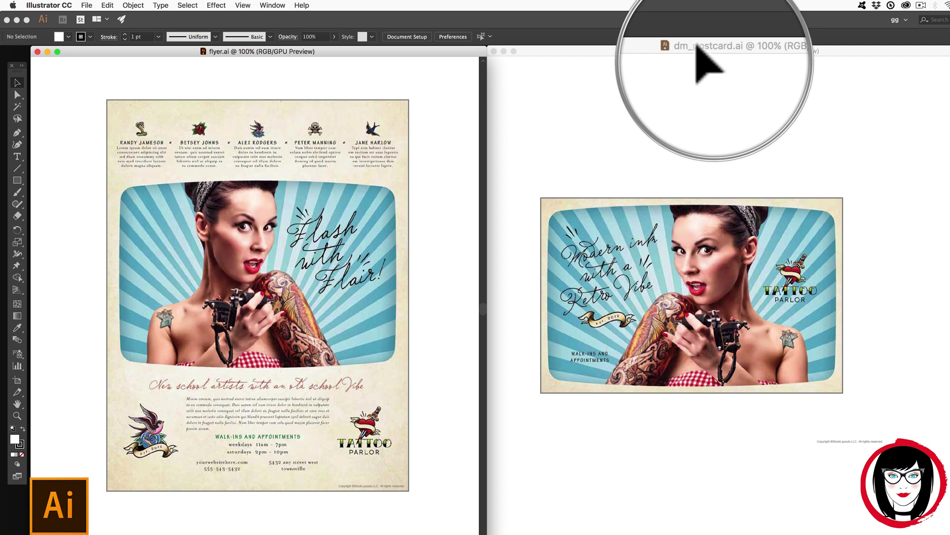
Open the flyer's Document Setup and leave the measurement units at Inches
left_click(427, 151)
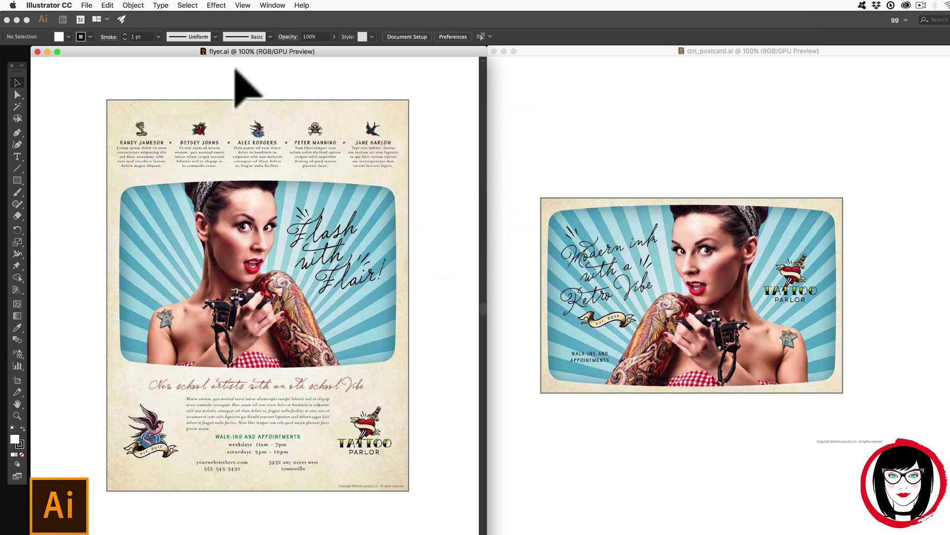
left_click(412, 37)
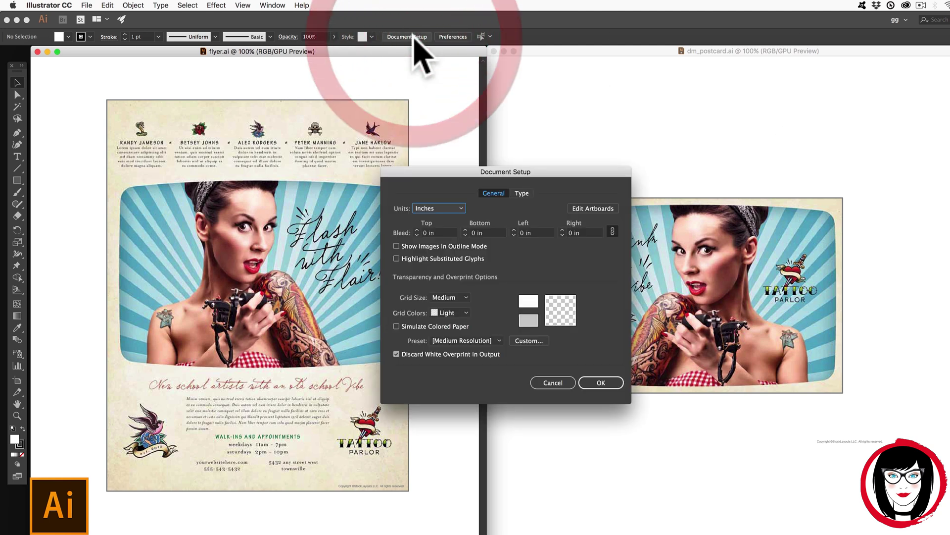
left_click(429, 211)
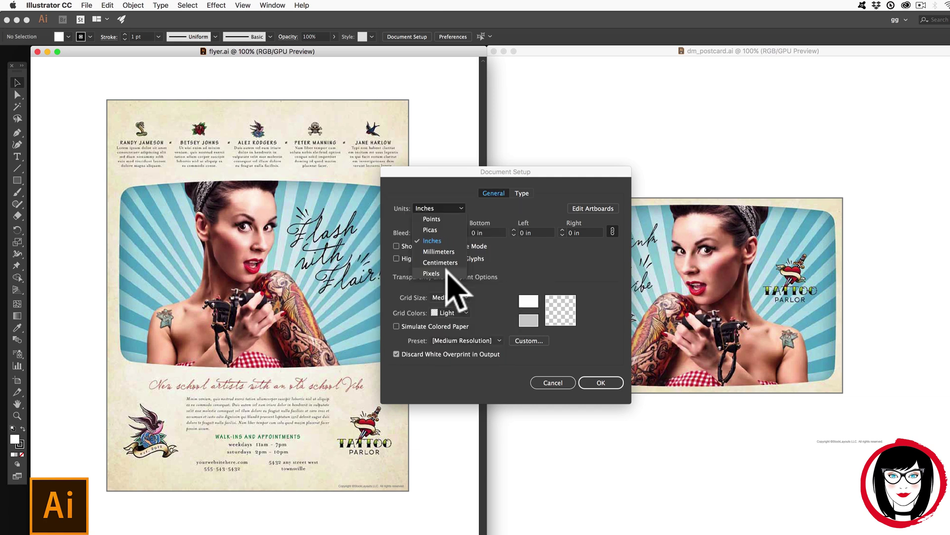
left_click(429, 210)
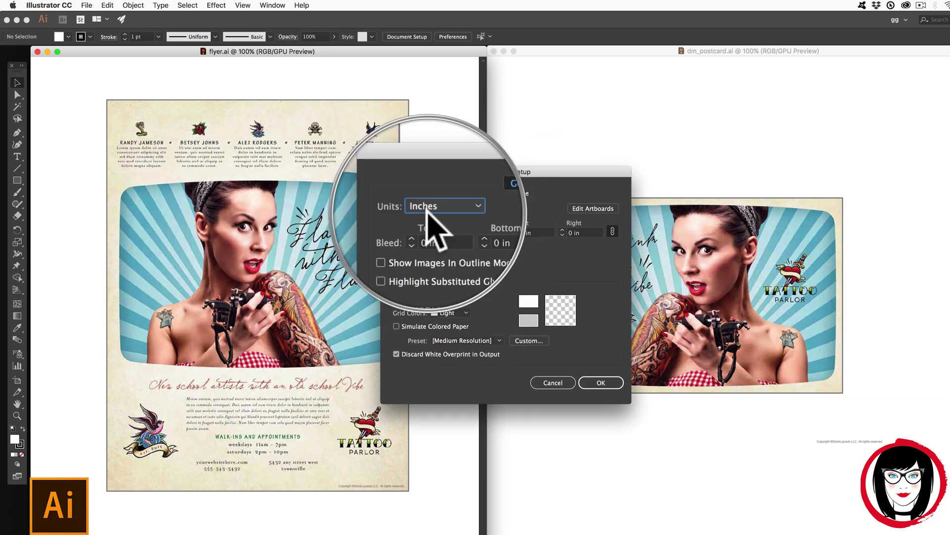
left_click(580, 208)
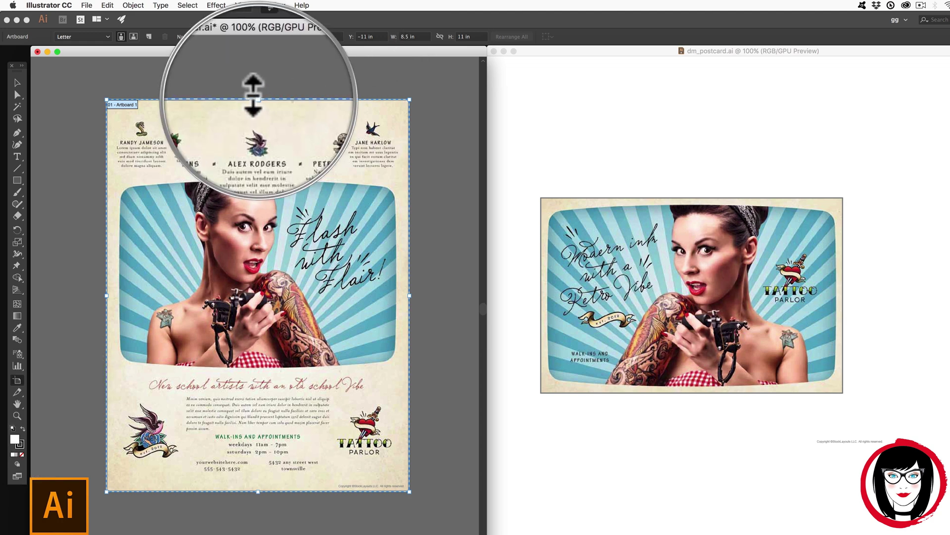
Undo the accidental artboard stretch and set the flyer artboard height to 5.5 in
left_click_drag(258, 99, 254, 85)
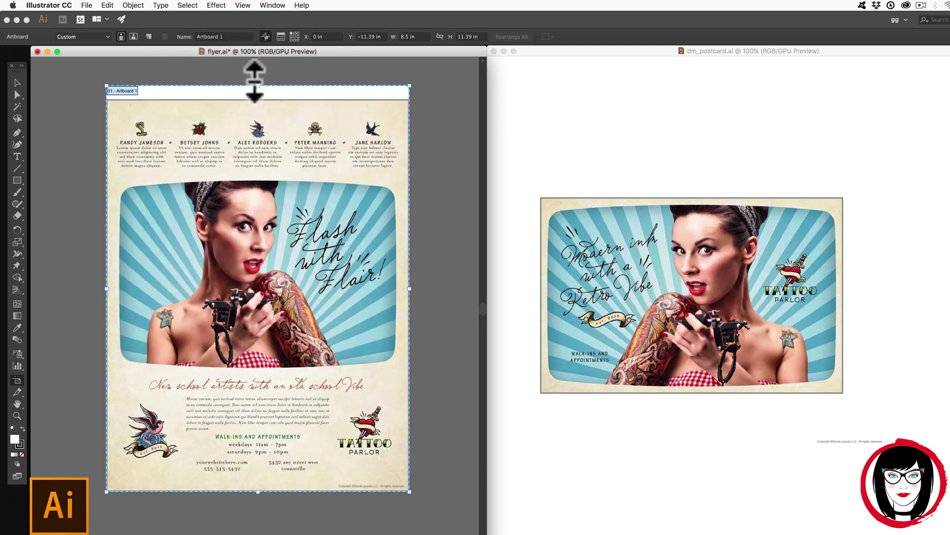
key("super+z")
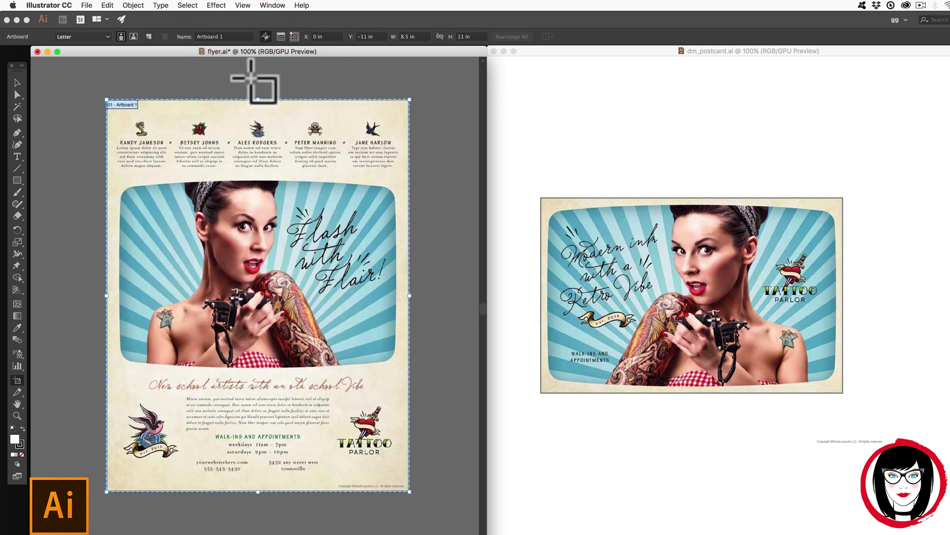
double_click(464, 36)
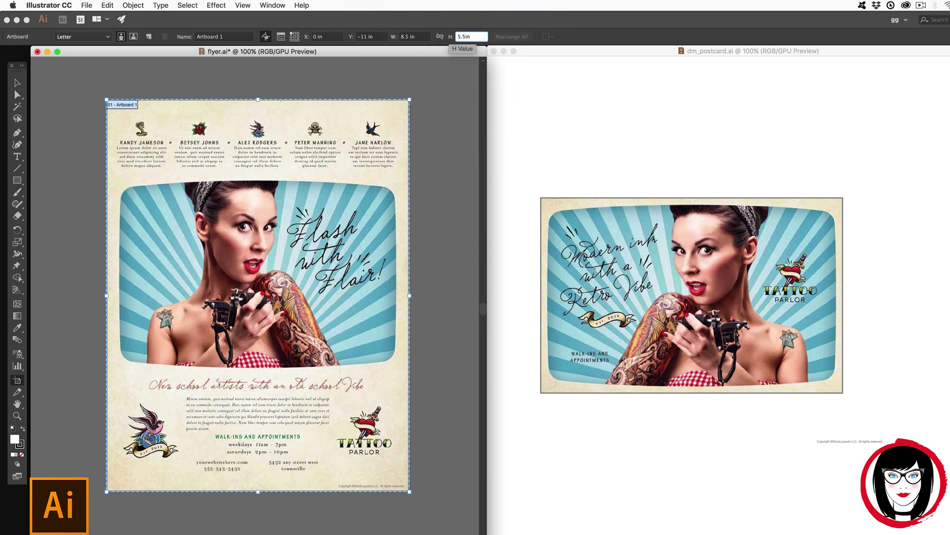
key("Return")
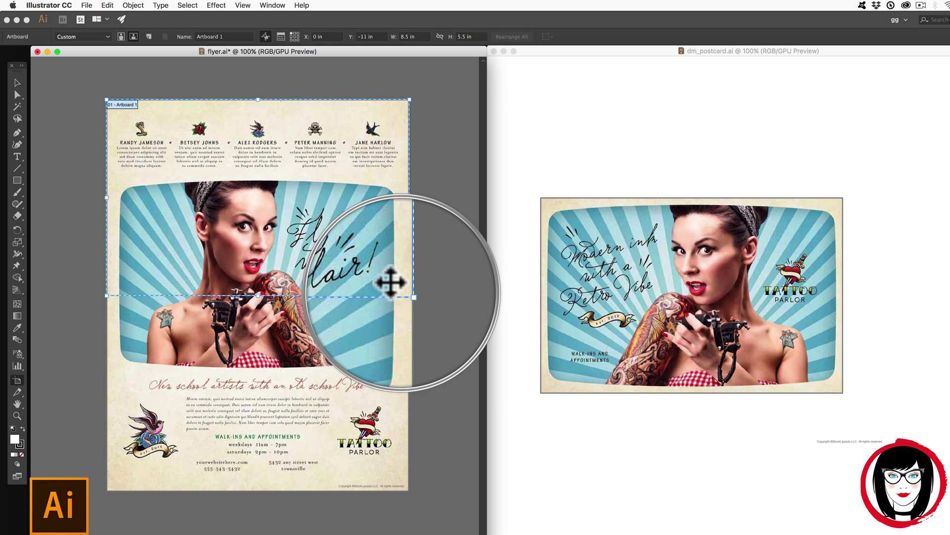
left_click(662, 87)
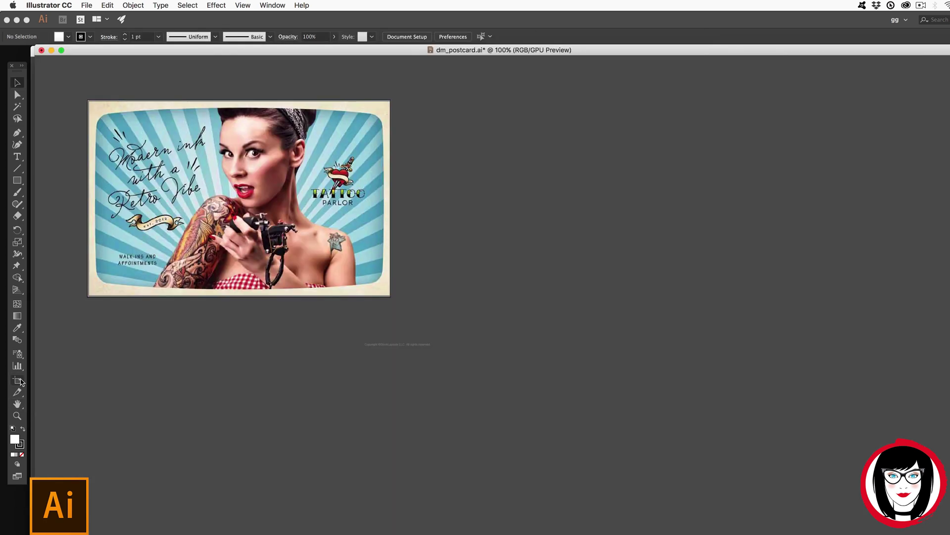
Draw a second artboard right of the postcard, sized 8.5 × 11 in
left_click(19, 381)
left_click_drag(462, 103, 801, 479)
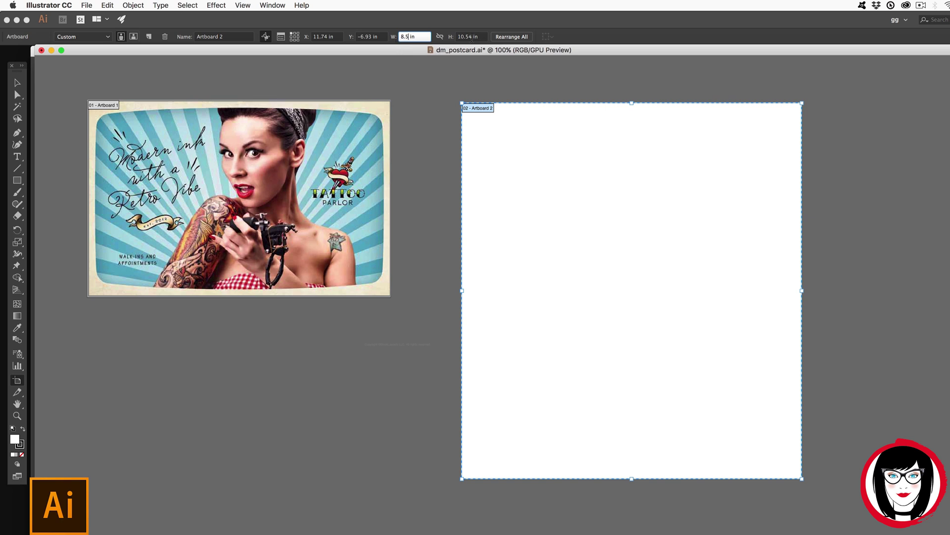
key("Tab")
type("11")
key("Return")
Copy the postcard artwork group onto Artboard 2
left_click(18, 83)
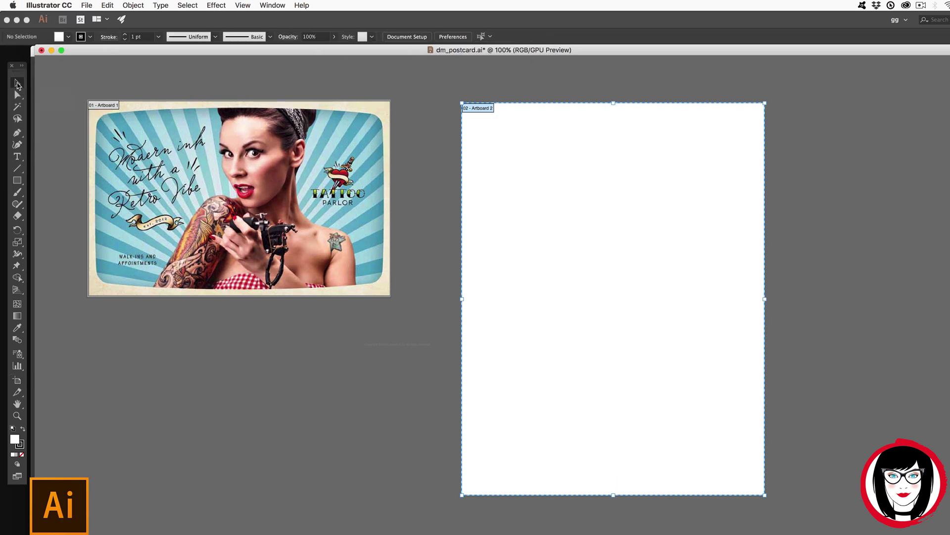
left_click(156, 164)
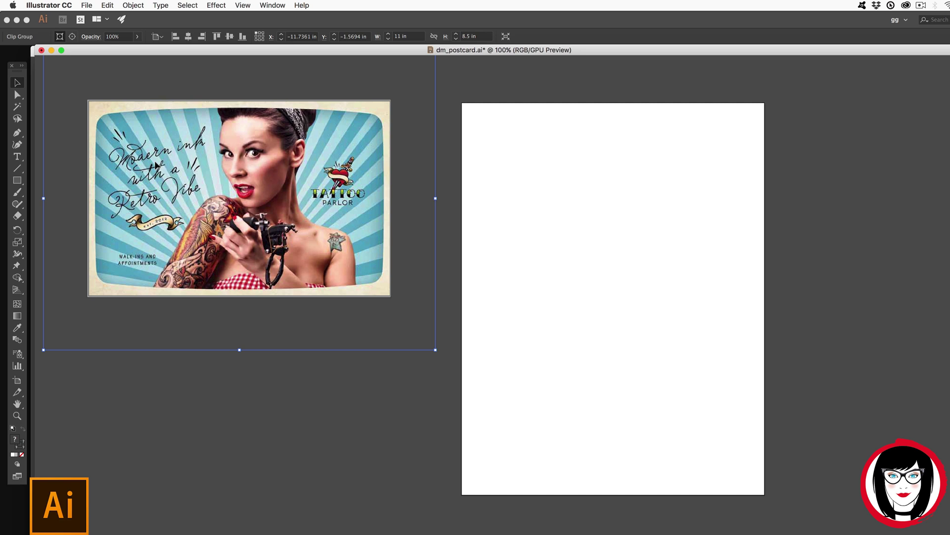
left_click_drag(156, 165, 512, 209)
left_click(236, 375)
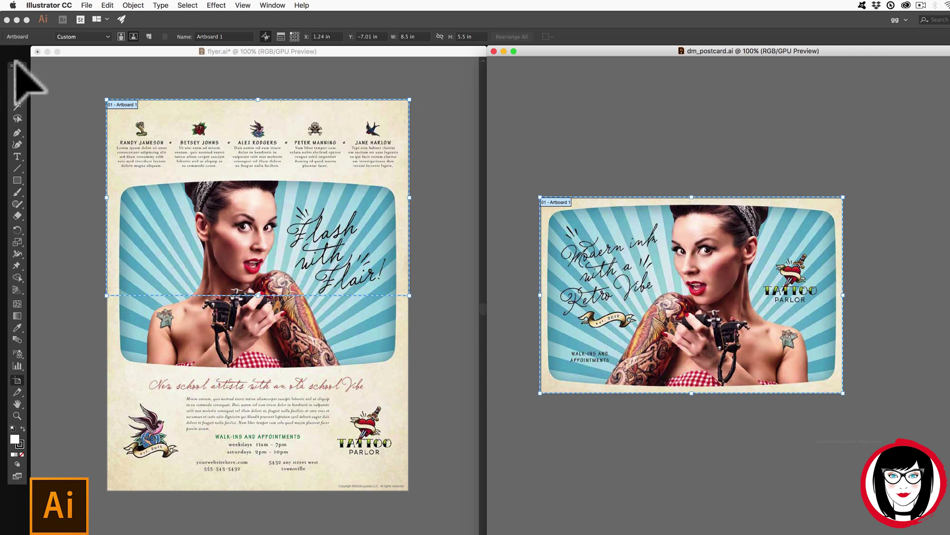
Open the postcard's Document Setup and enter artboard editing mode
left_click(17, 82)
left_click(716, 149)
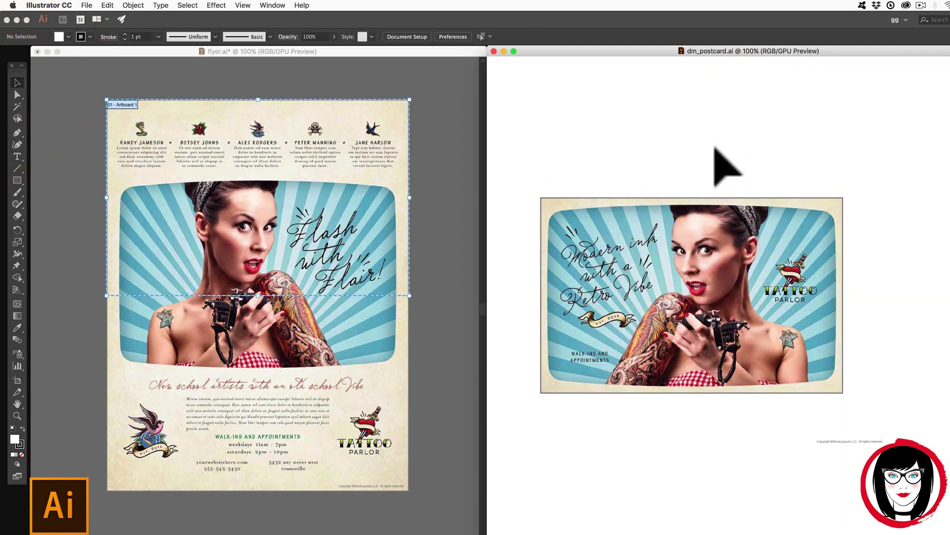
left_click(401, 37)
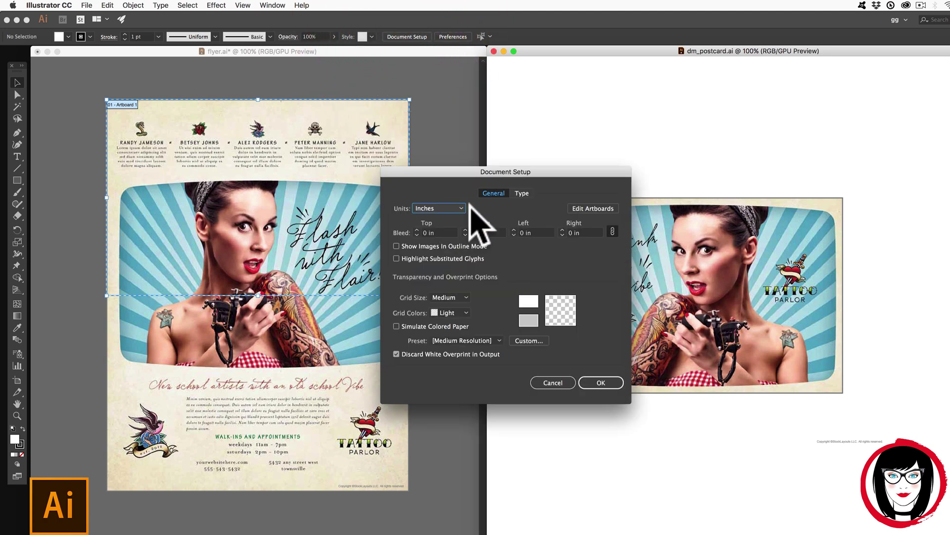
left_click(600, 208)
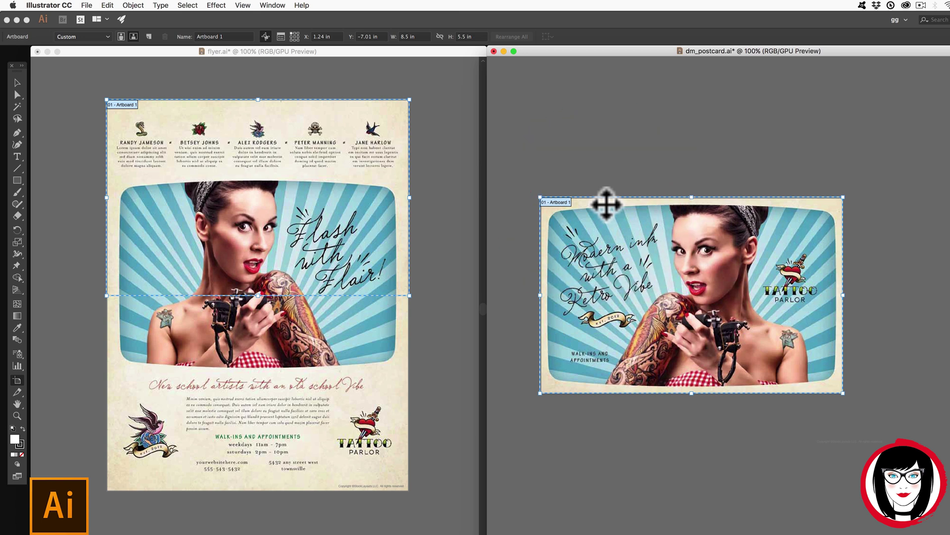
left_click(17, 83)
left_click(714, 168)
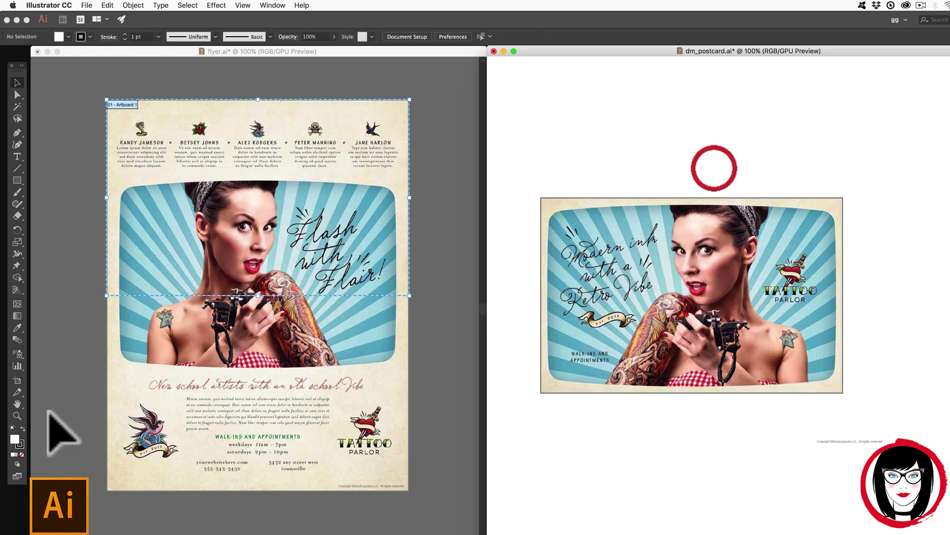
left_click(17, 381)
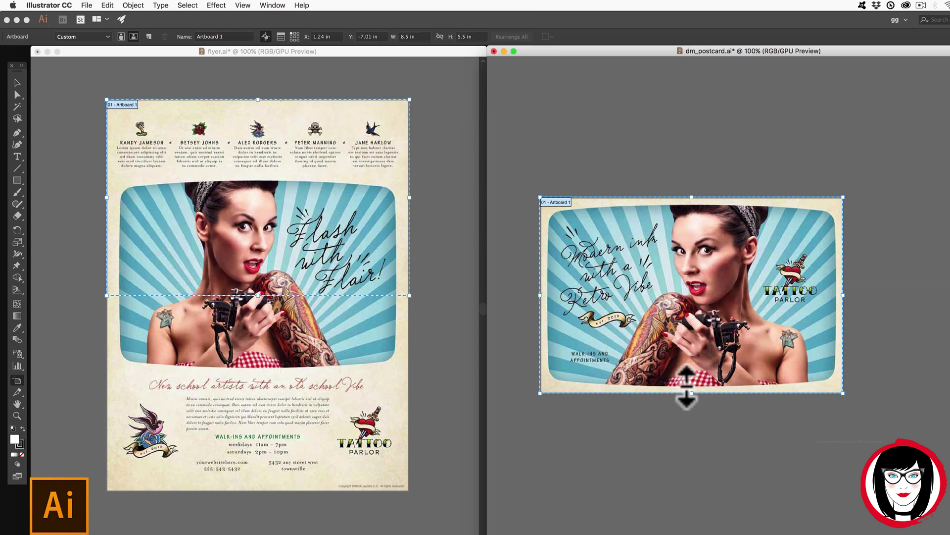
Extend the postcard artboard downward and set its height to 11 in
left_click_drag(691, 393, 693, 520)
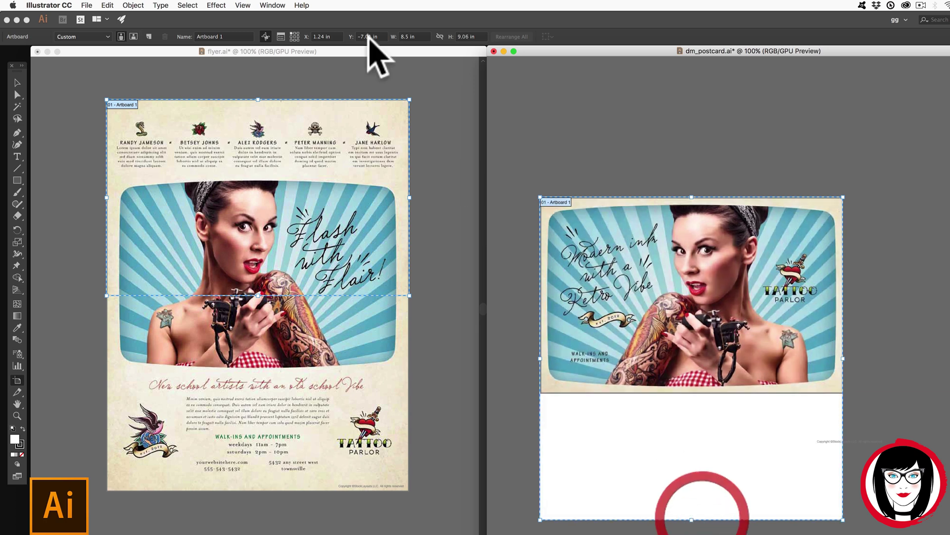
left_click(463, 37)
type("11")
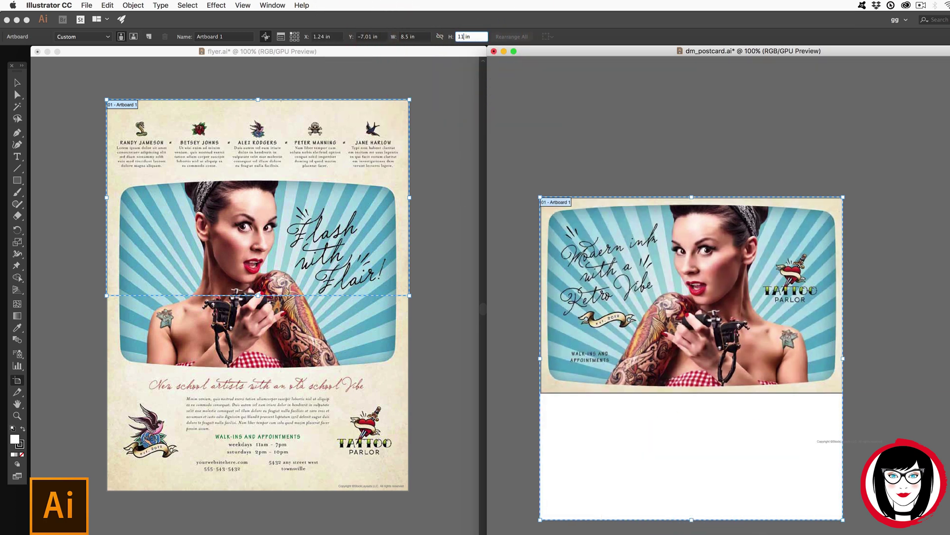
key("Return")
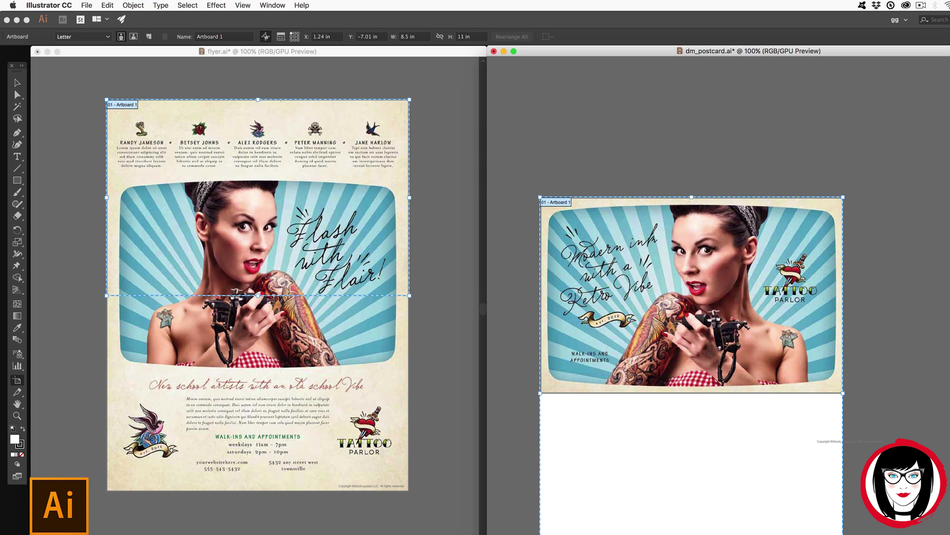
left_click(17, 83)
Turn on View > Show Artboards in the postcard window
left_click(243, 5)
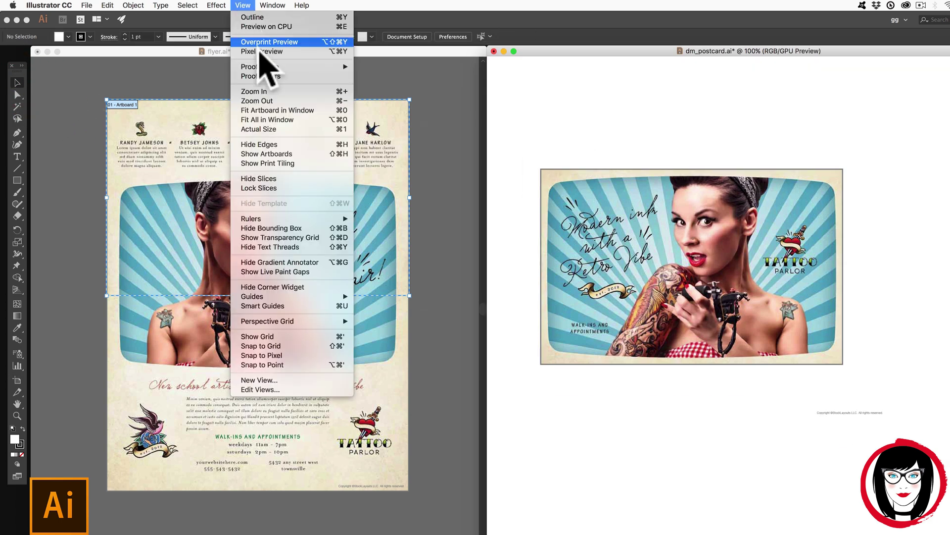
left_click(280, 154)
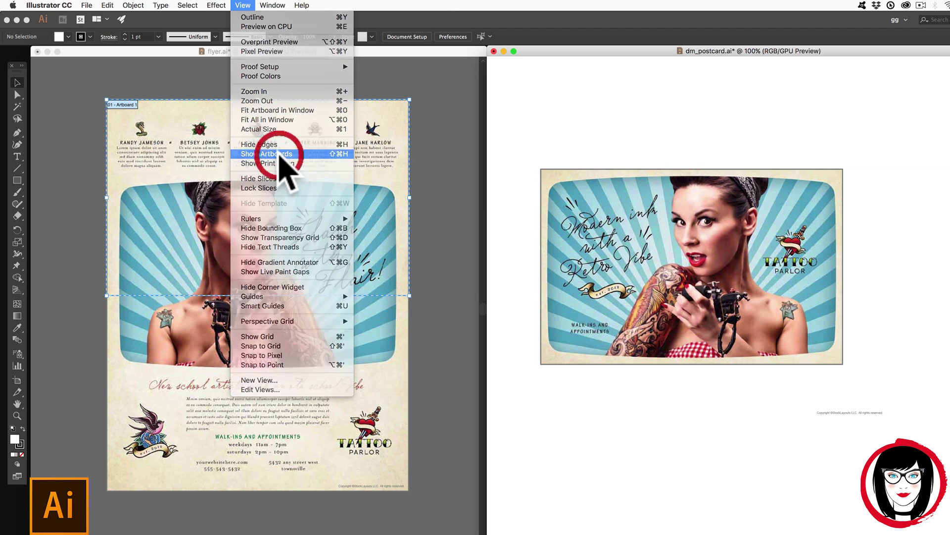
scroll(790, 258, "down", 5)
scroll(790, 258, "up", 3)
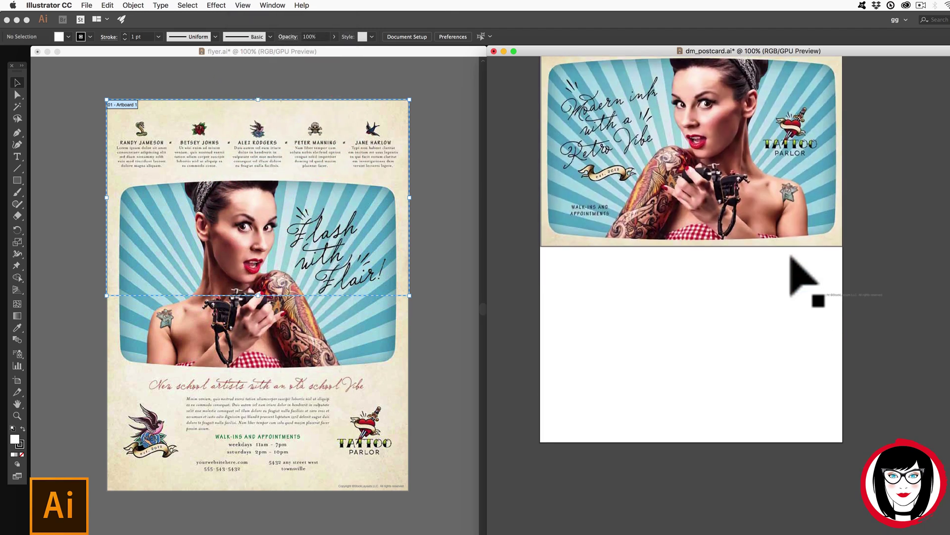
scroll(795, 347, "up", 1)
scroll(798, 440, "down", 2)
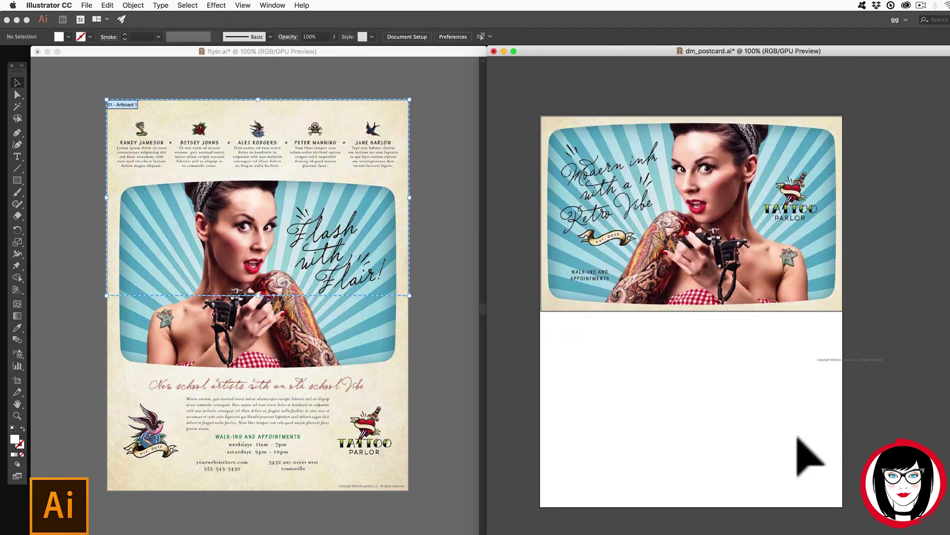
scroll(798, 438, "down", 1)
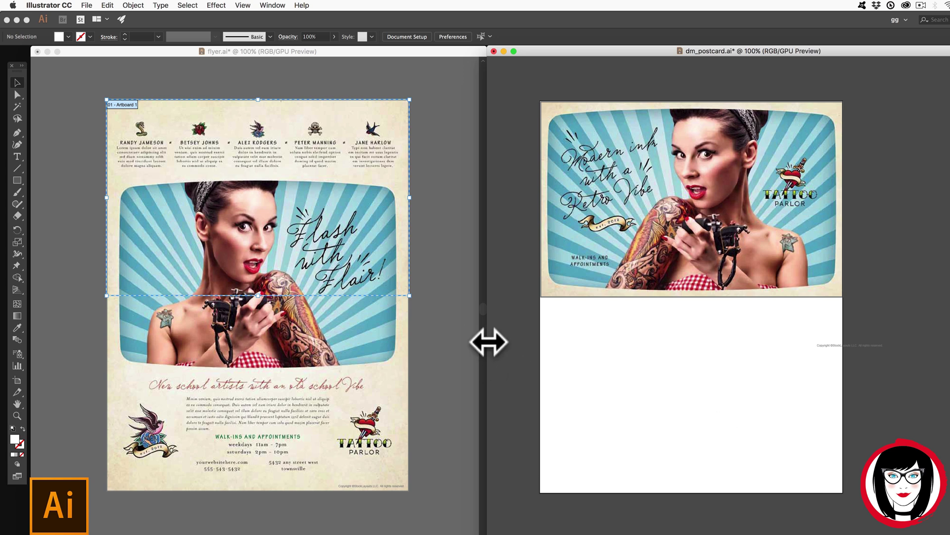
Turn on View > Show Artboards in the flyer window
left_click(242, 4)
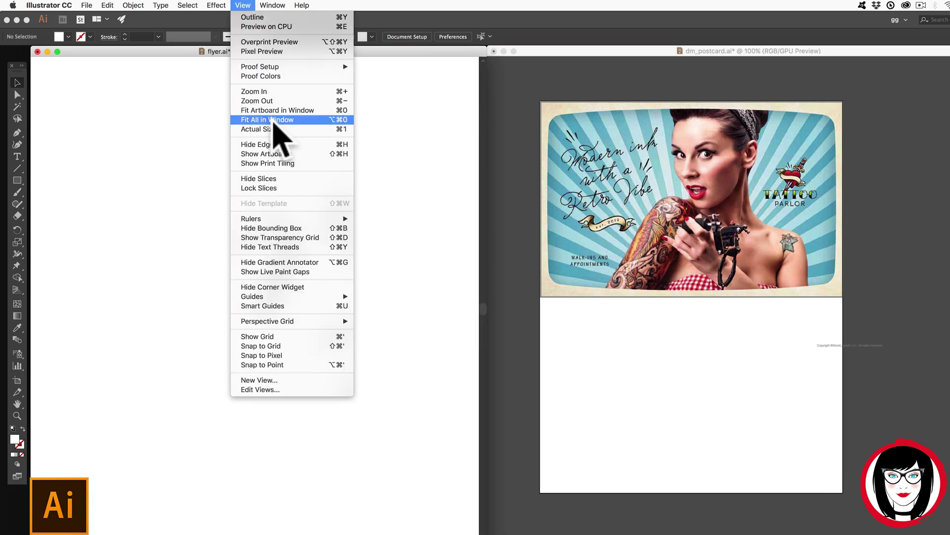
left_click(277, 154)
left_click(783, 390)
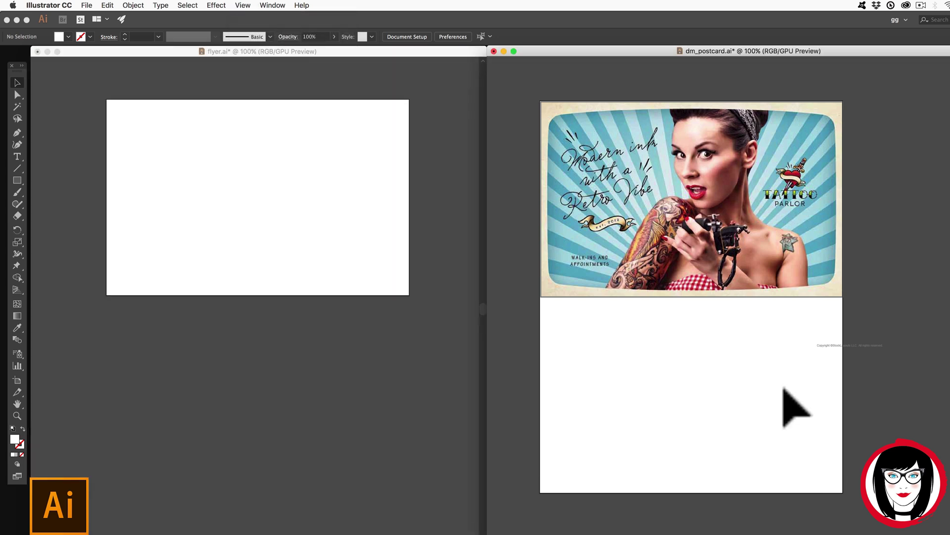
Select all artwork in dm_postcard.ai and delete it, then return to the postcard window
key("super+a")
key("Delete")
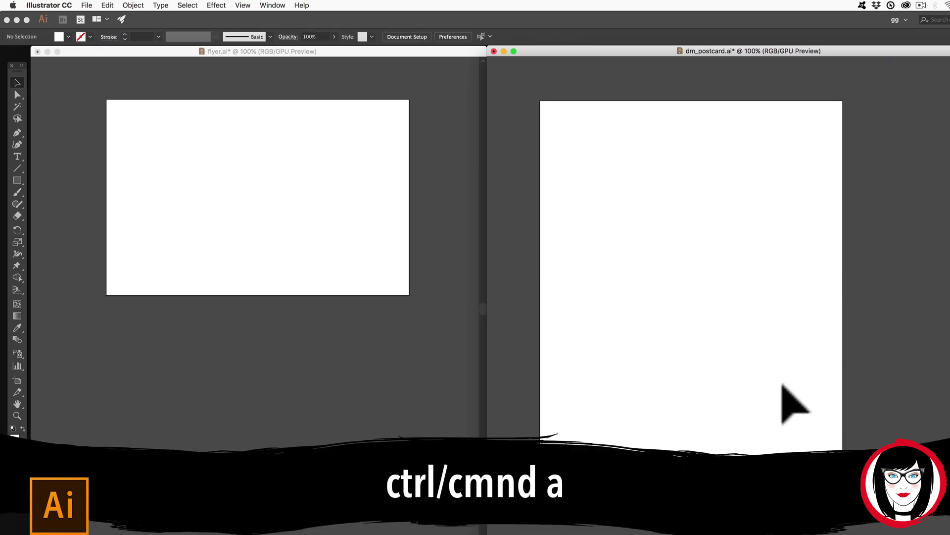
left_click(781, 384)
left_click(244, 269)
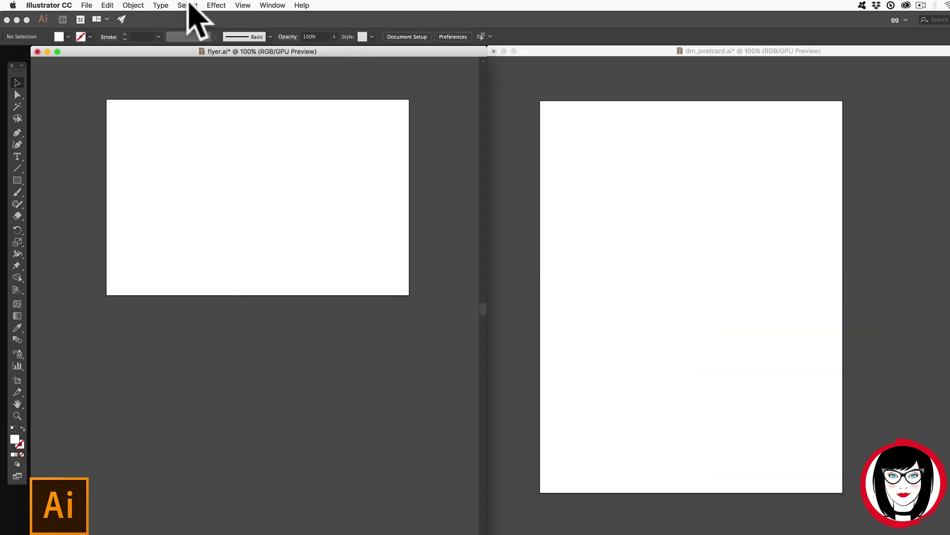
left_click(325, 297)
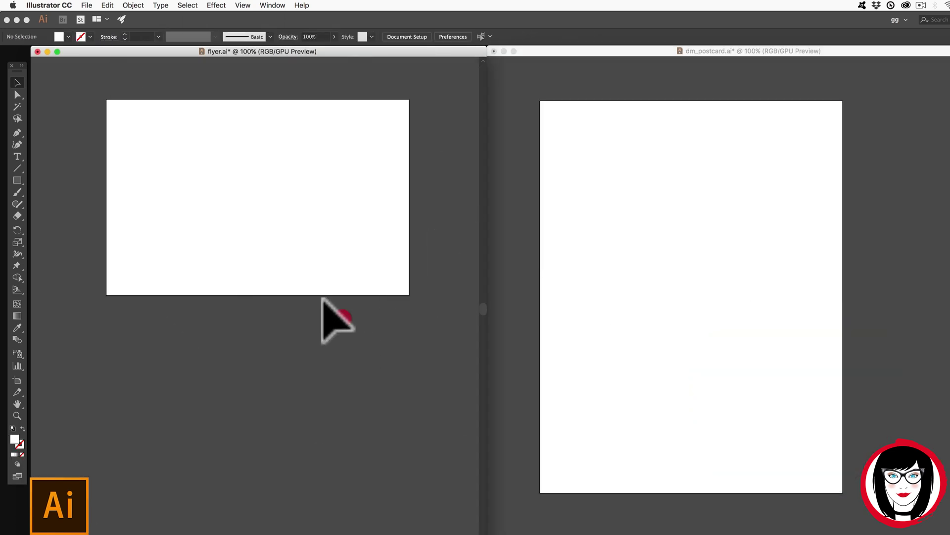
left_click(503, 276)
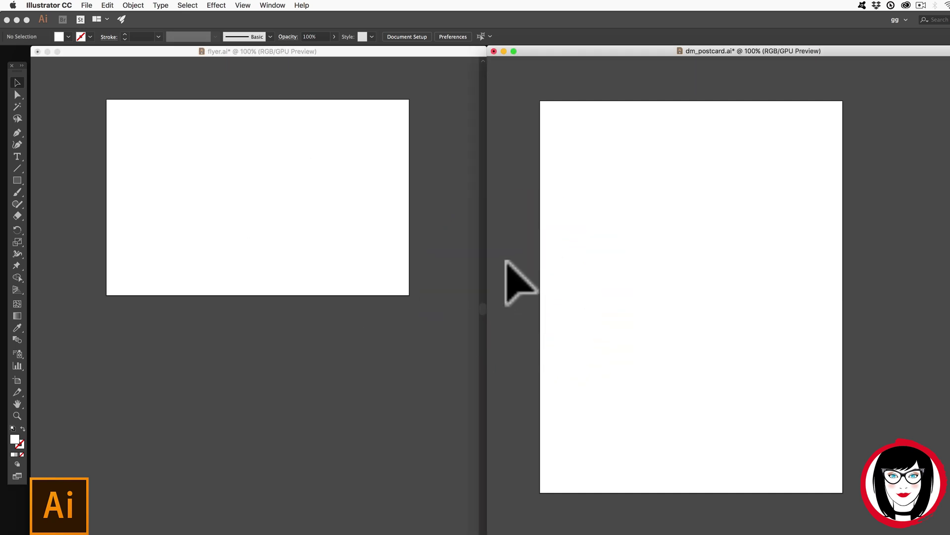
left_click(496, 264)
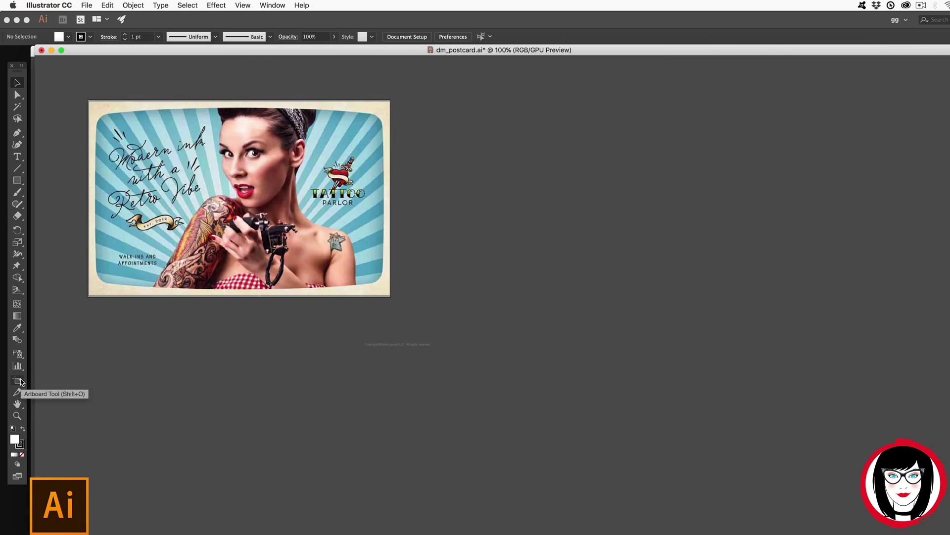
Draw a second 8.5 × 11 in artboard to the right of the postcard
left_click(18, 380)
left_click_drag(462, 102, 802, 478)
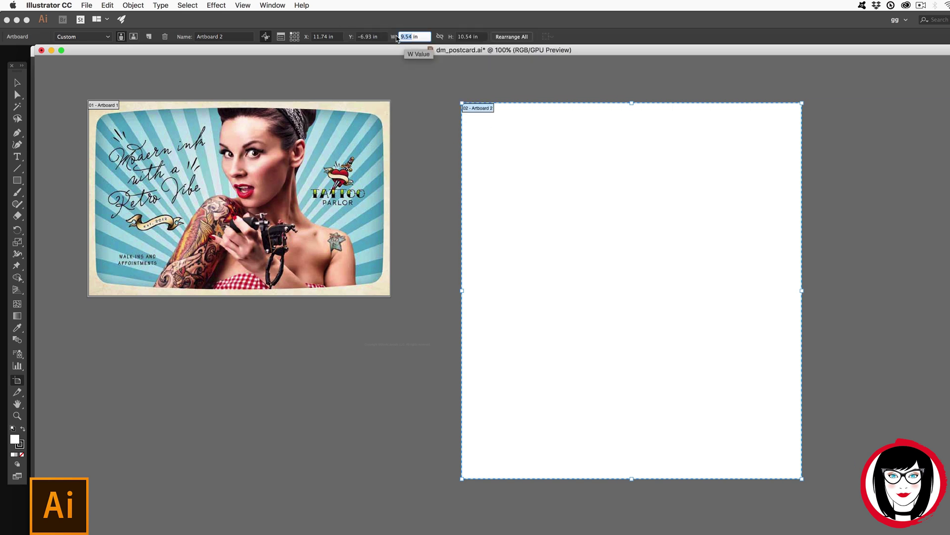
key("Tab")
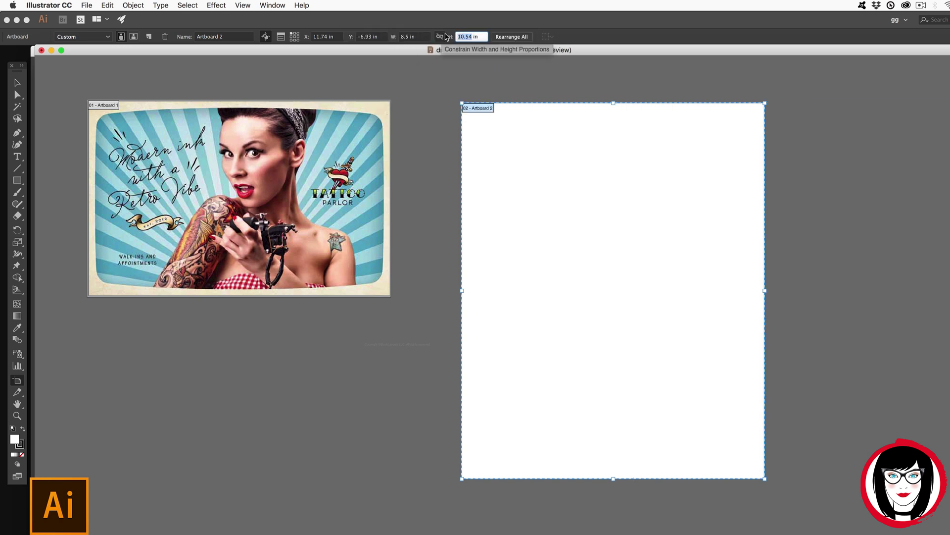
type("11")
key("Return")
Place a copy of the postcard group across the top of Artboard 2
left_click(17, 84)
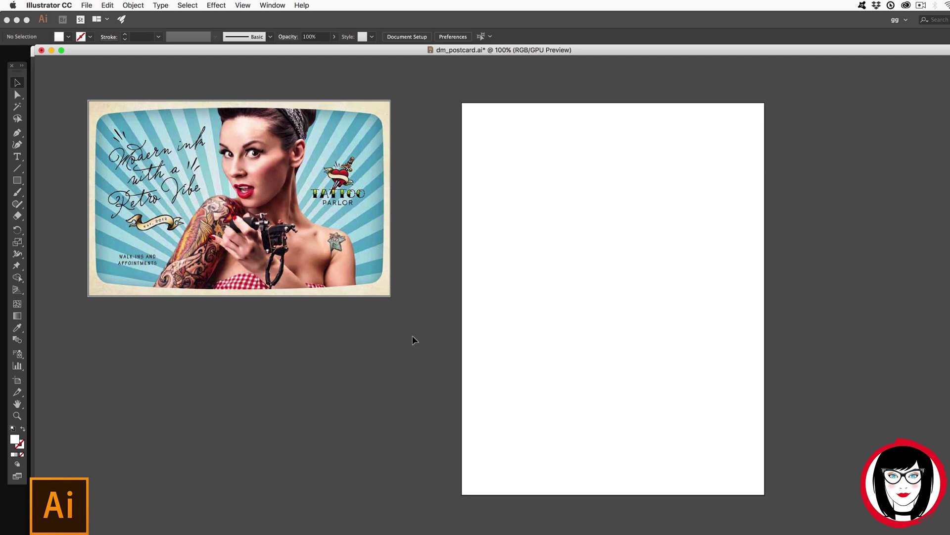
left_click(101, 124)
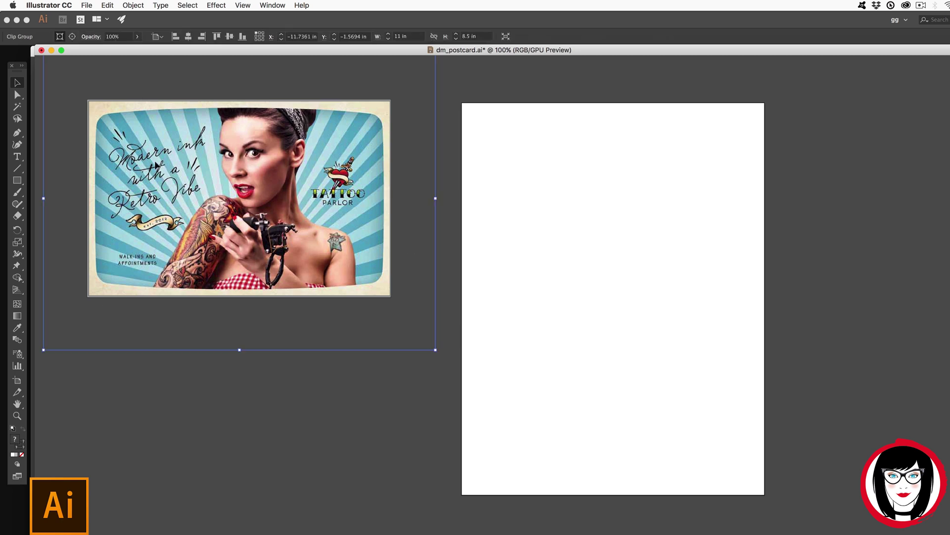
left_click_drag(155, 165, 513, 210)
left_click(235, 371)
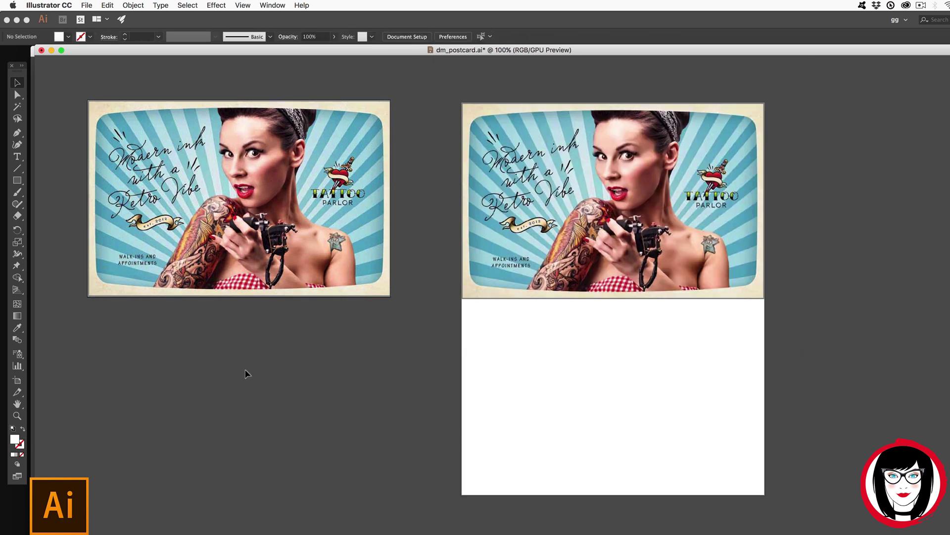